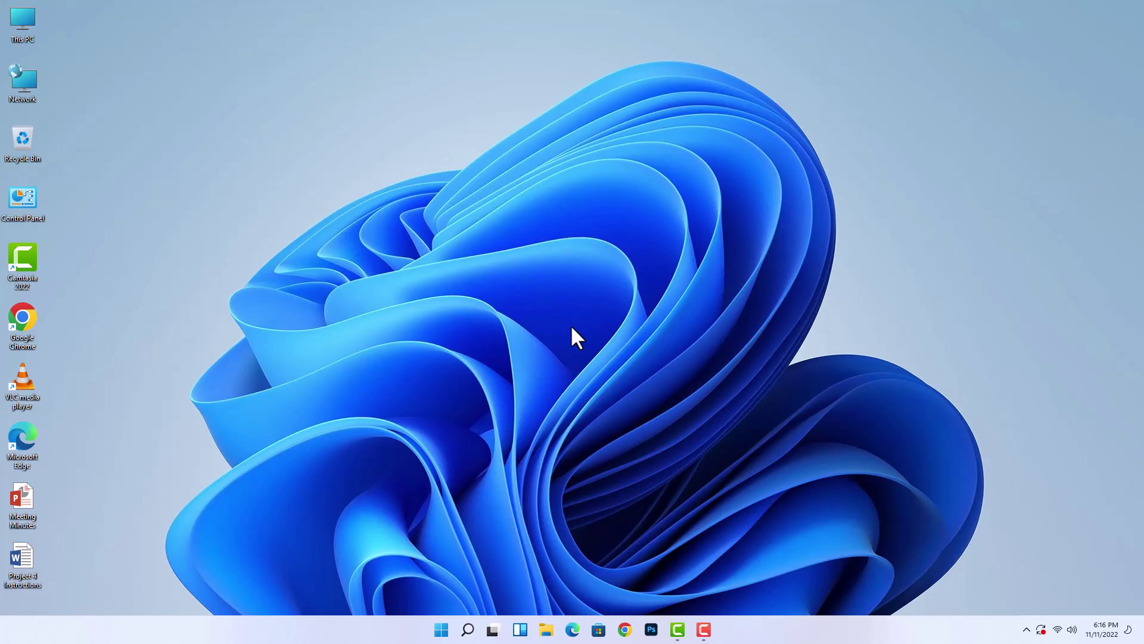
Open Microsoft Teams in Google Chrome and go to the COMPUTER channel of the OKA-ICSPM-P1-CSB-C1 team.
{"action": "left_click", "coordinate": [625, 630]}
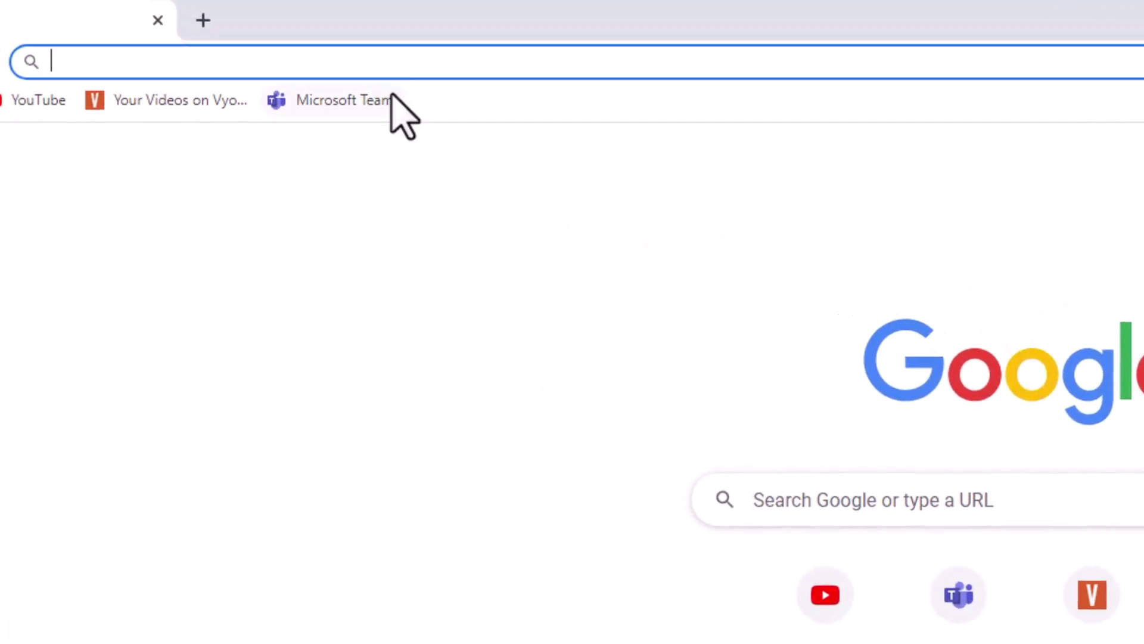
{"action": "left_click", "coordinate": [391, 99]}
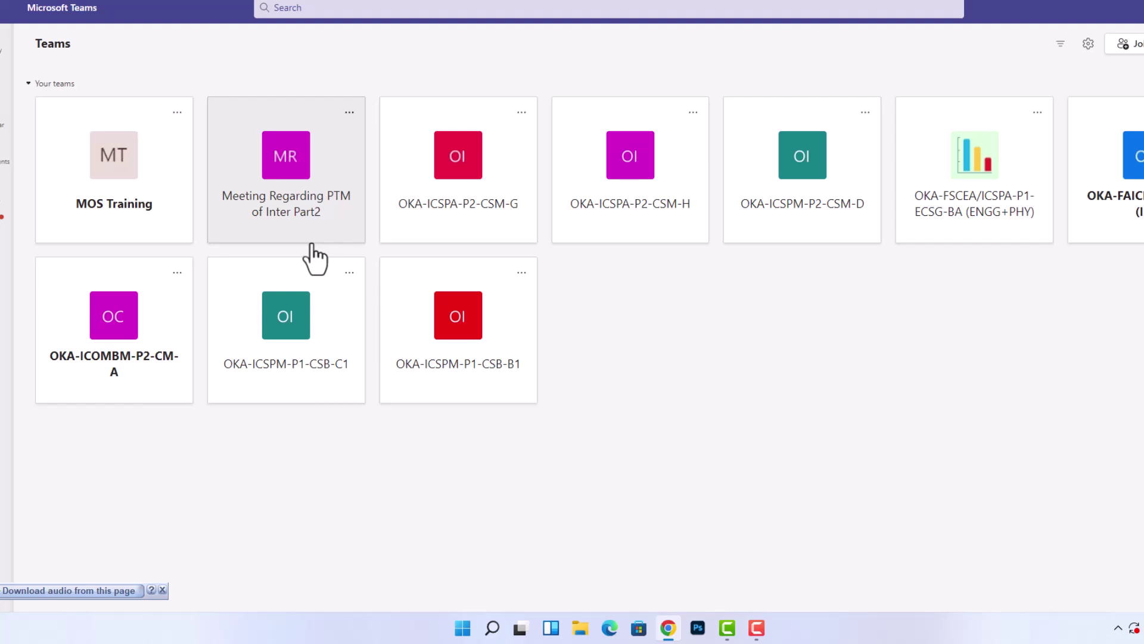
{"action": "left_click", "coordinate": [314, 330]}
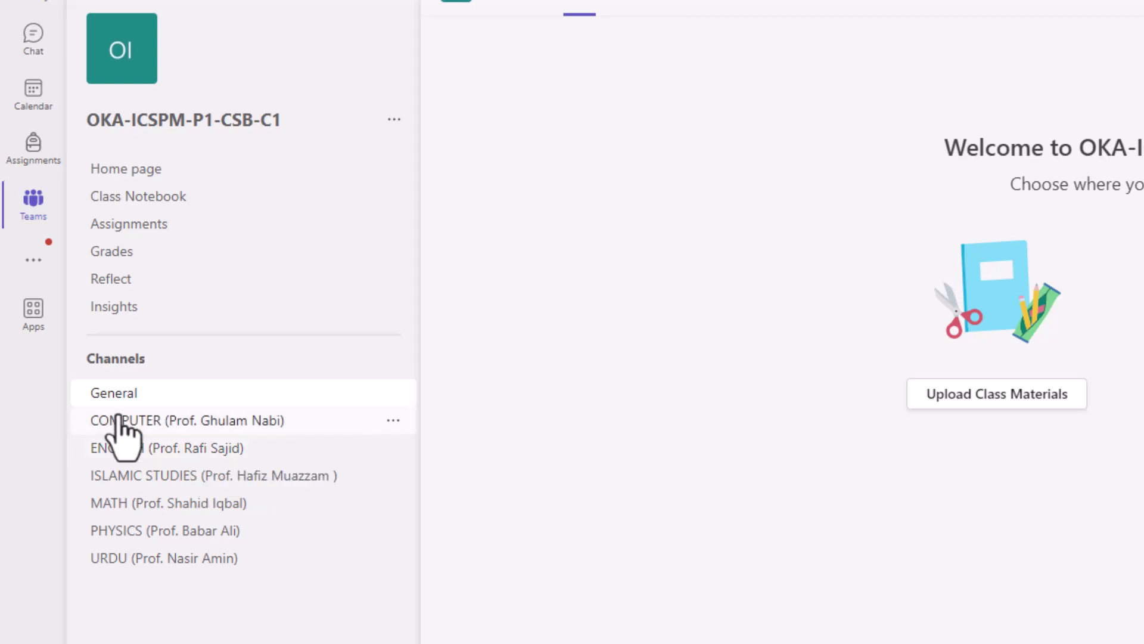
{"action": "left_click", "coordinate": [178, 423]}
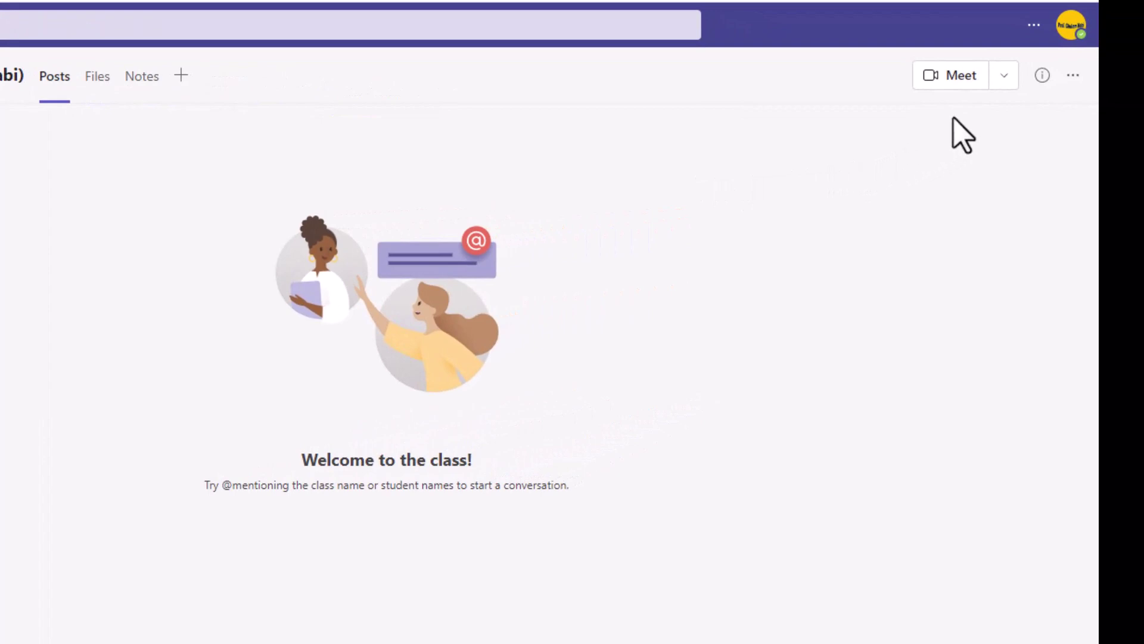
Start scheduling a channel meeting and title it "Computer Lecture on Wednesday".
{"action": "left_click", "coordinate": [1005, 76]}
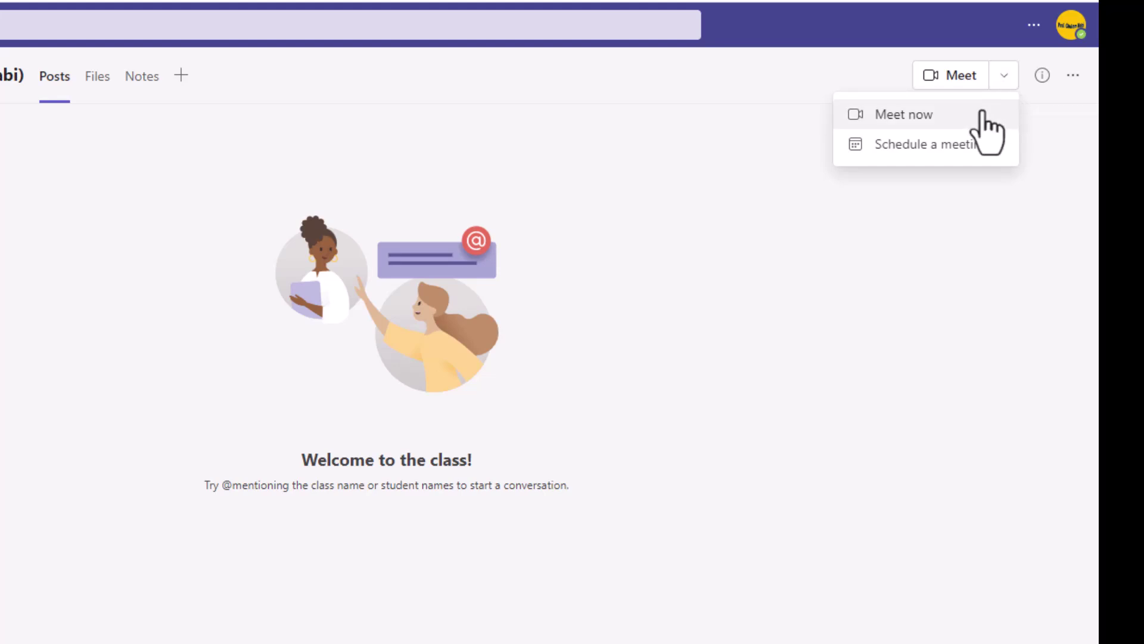
{"action": "left_click", "coordinate": [900, 146]}
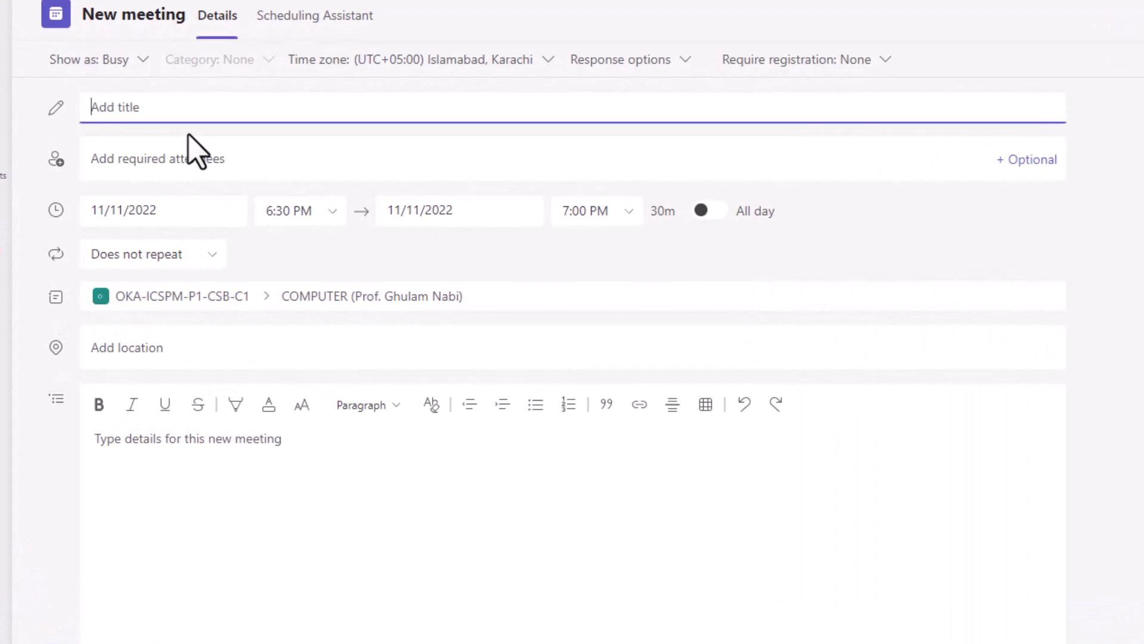
{"action": "type", "text": "Computer Lecture on Wednesday"}
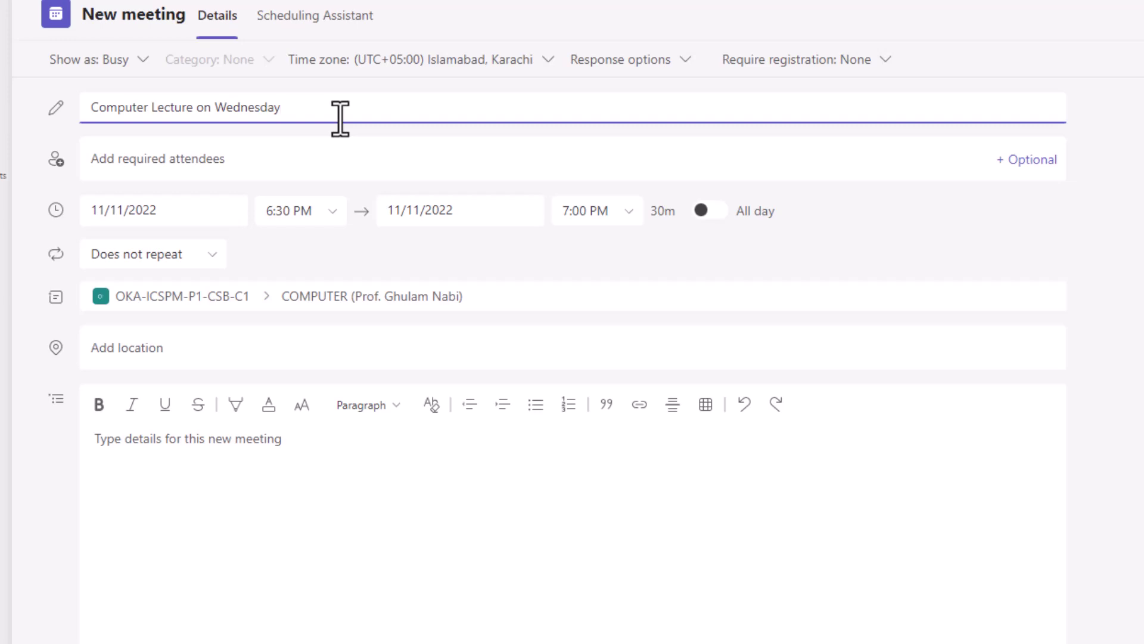
Set the meeting's start to 11/16/2022 at 8:00 AM.
{"action": "left_click", "coordinate": [183, 211]}
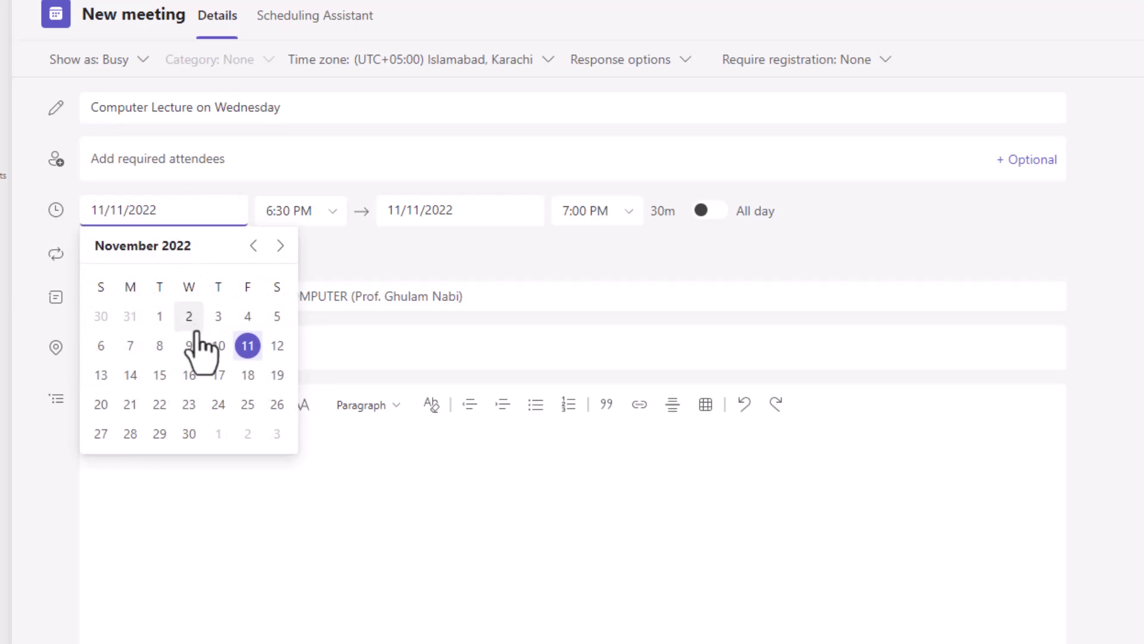
{"action": "left_click", "coordinate": [190, 382]}
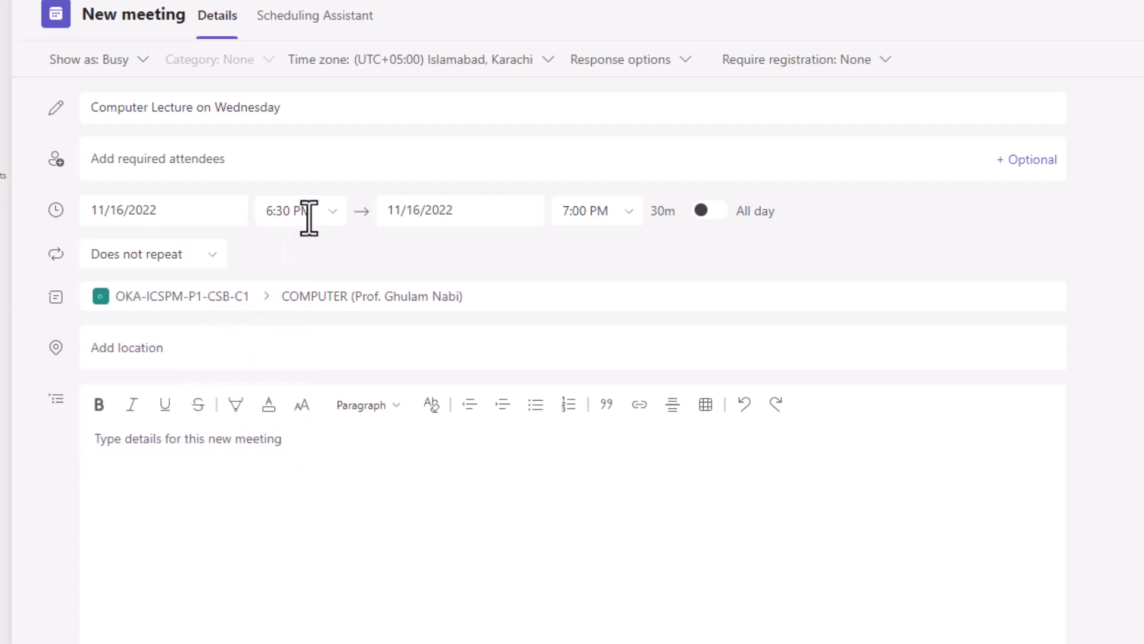
{"action": "left_click", "coordinate": [332, 222]}
{"action": "left_click", "coordinate": [332, 220]}
{"action": "scroll", "coordinate": [305, 286], "scroll_direction": "up", "scroll_amount": 5}
{"action": "scroll", "coordinate": [305, 292], "scroll_direction": "up", "scroll_amount": 8}
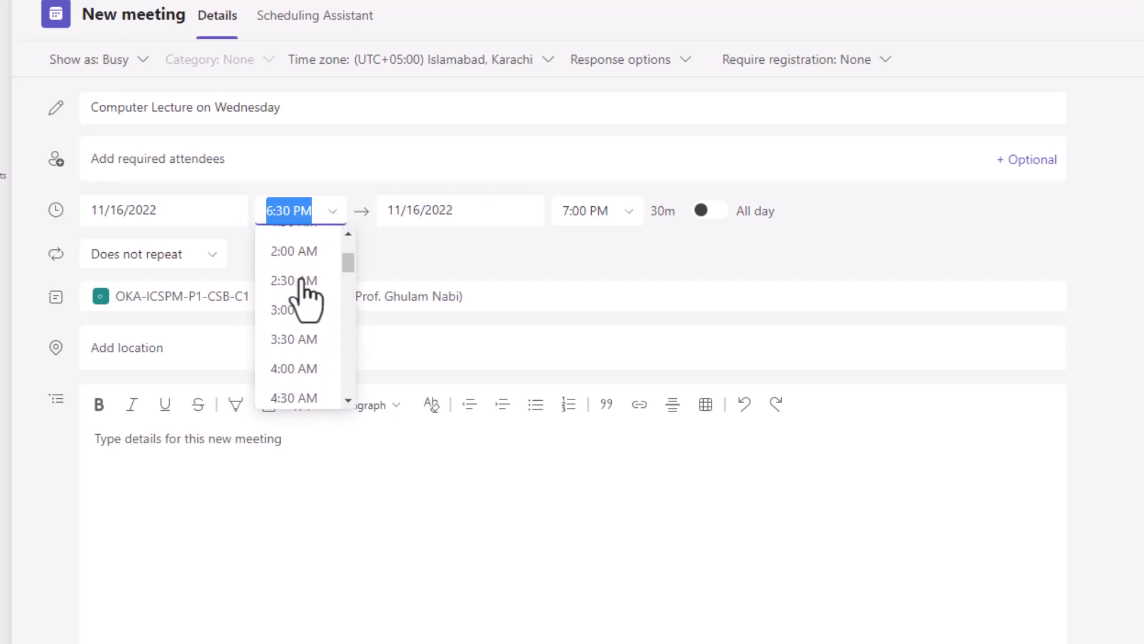
{"action": "scroll", "coordinate": [305, 292], "scroll_direction": "down", "scroll_amount": 3}
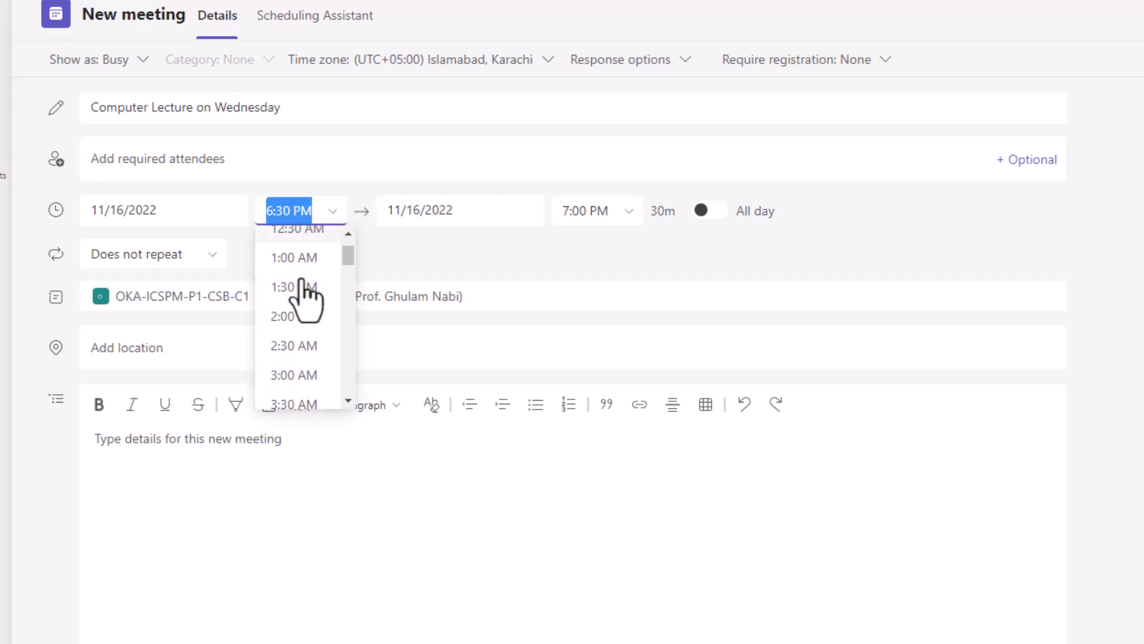
{"action": "scroll", "coordinate": [304, 295], "scroll_direction": "up", "scroll_amount": 1}
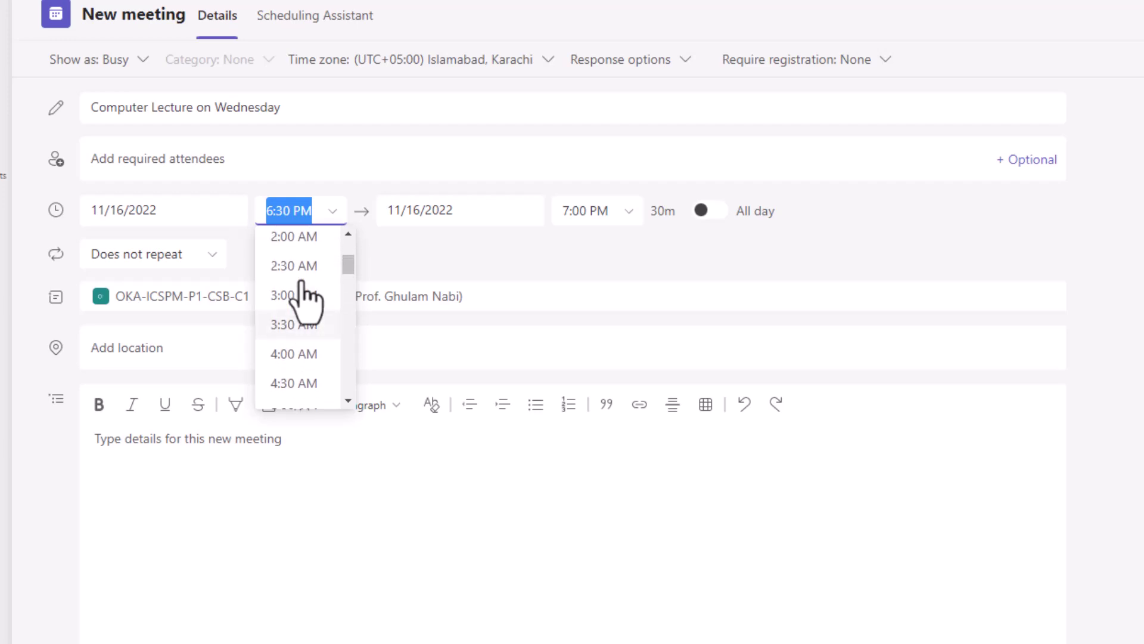
{"action": "scroll", "coordinate": [302, 304], "scroll_direction": "down", "scroll_amount": 4}
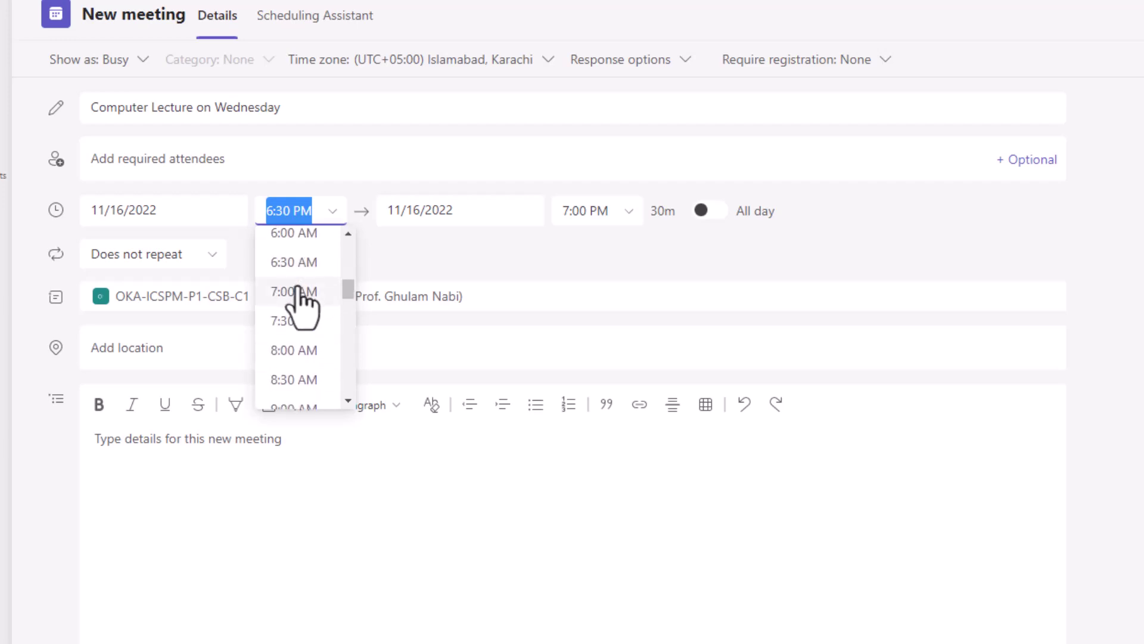
{"action": "left_click", "coordinate": [293, 351]}
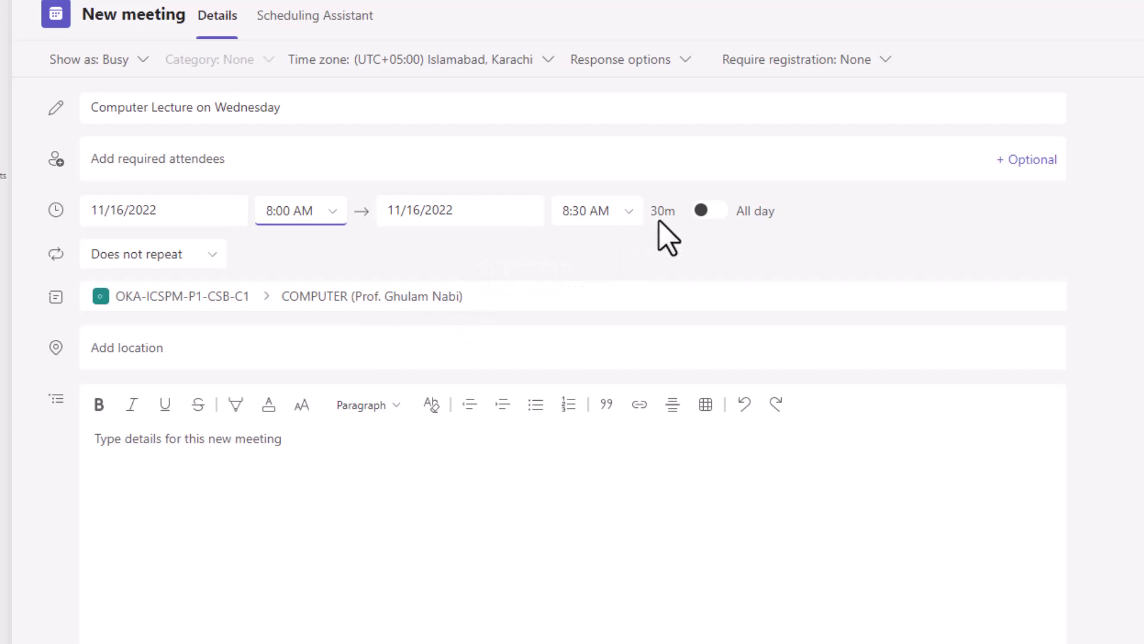
Set the meeting's end time to 8:40 AM, a time not offered among the half-hour choices.
{"action": "left_click", "coordinate": [586, 212]}
{"action": "left_click", "coordinate": [586, 211]}
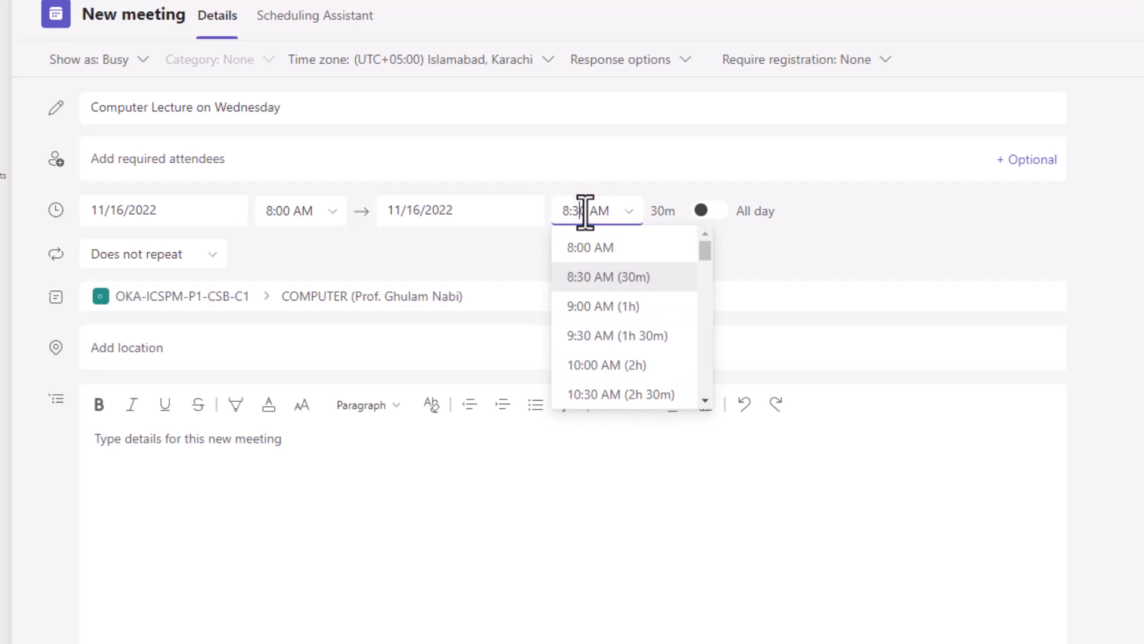
{"action": "key", "text": "BackSpace"}
{"action": "type", "text": "4"}
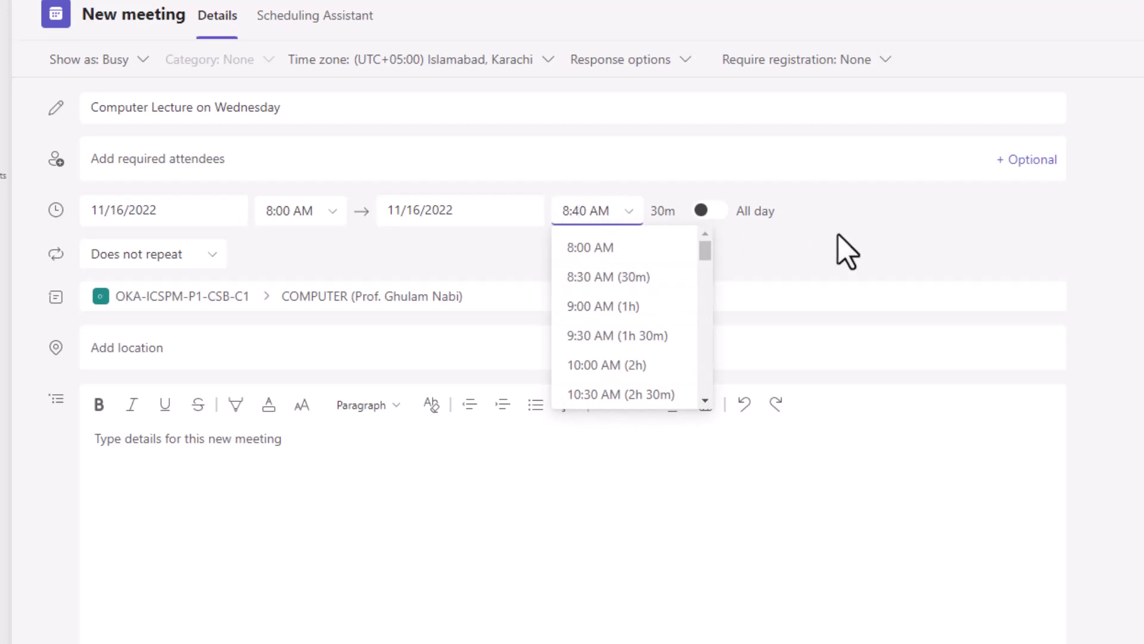
{"action": "left_click", "coordinate": [847, 253]}
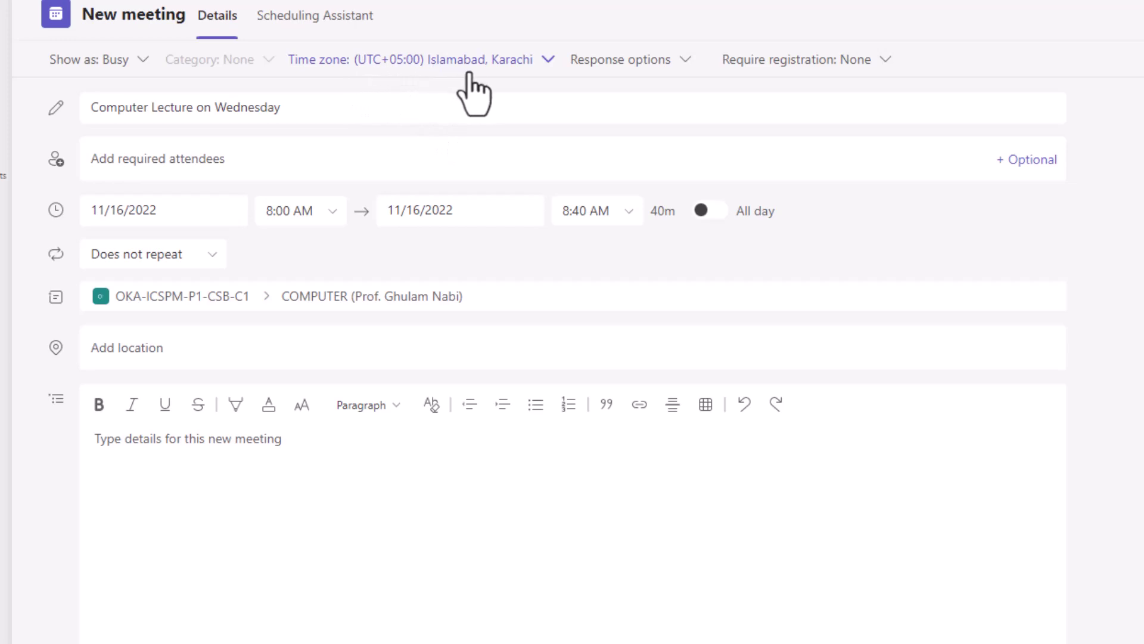
Check the time zone choices without changing the selection, and send the meeting invitation to the channel.
{"action": "left_click", "coordinate": [548, 85]}
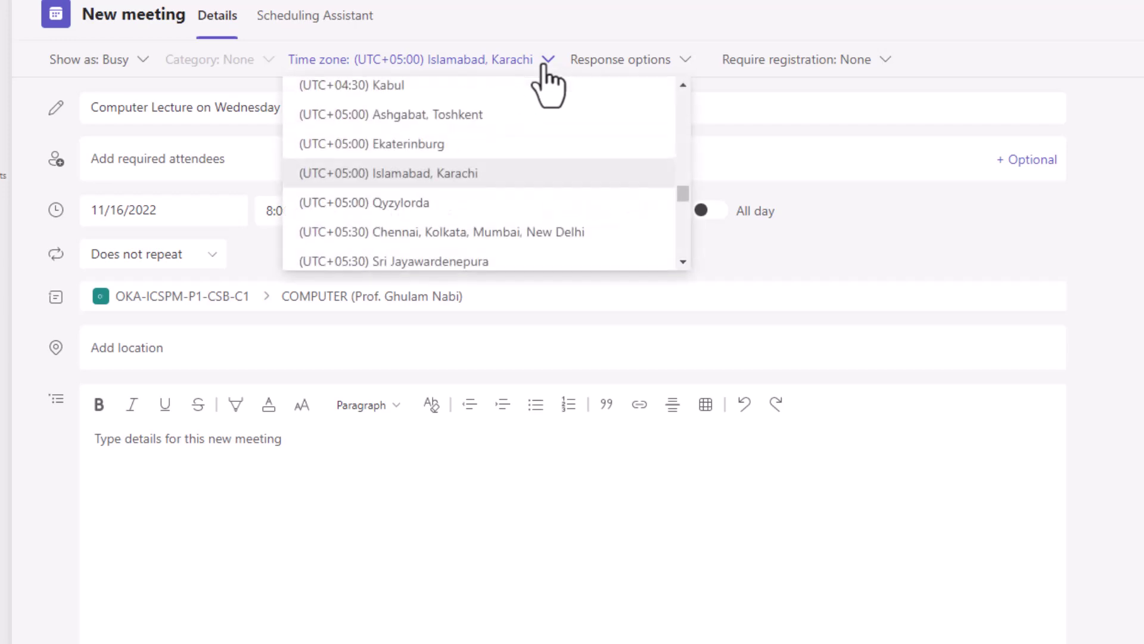
{"action": "left_click", "coordinate": [545, 65]}
{"action": "left_click", "coordinate": [545, 66]}
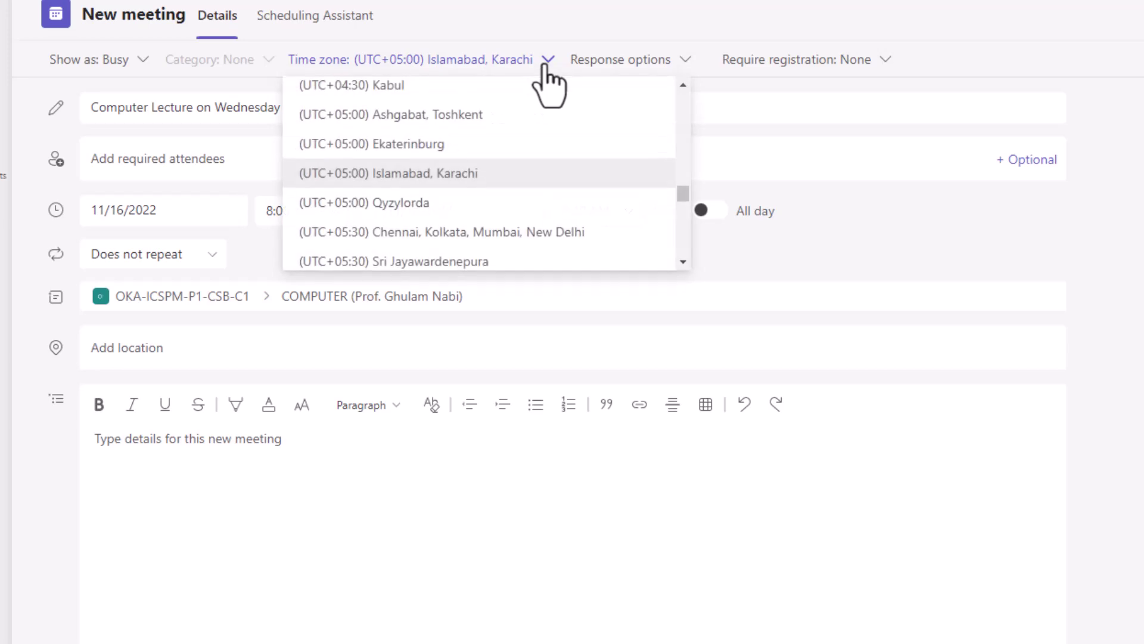
{"action": "left_click", "coordinate": [807, 120]}
{"action": "left_click", "coordinate": [844, 178]}
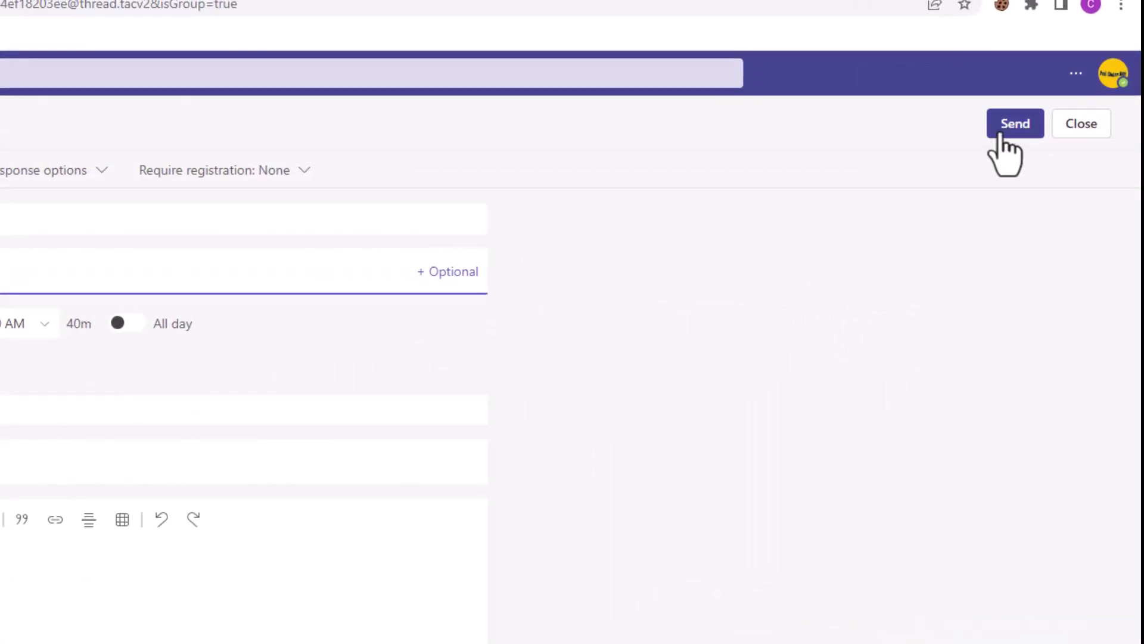
{"action": "left_click", "coordinate": [1002, 136]}
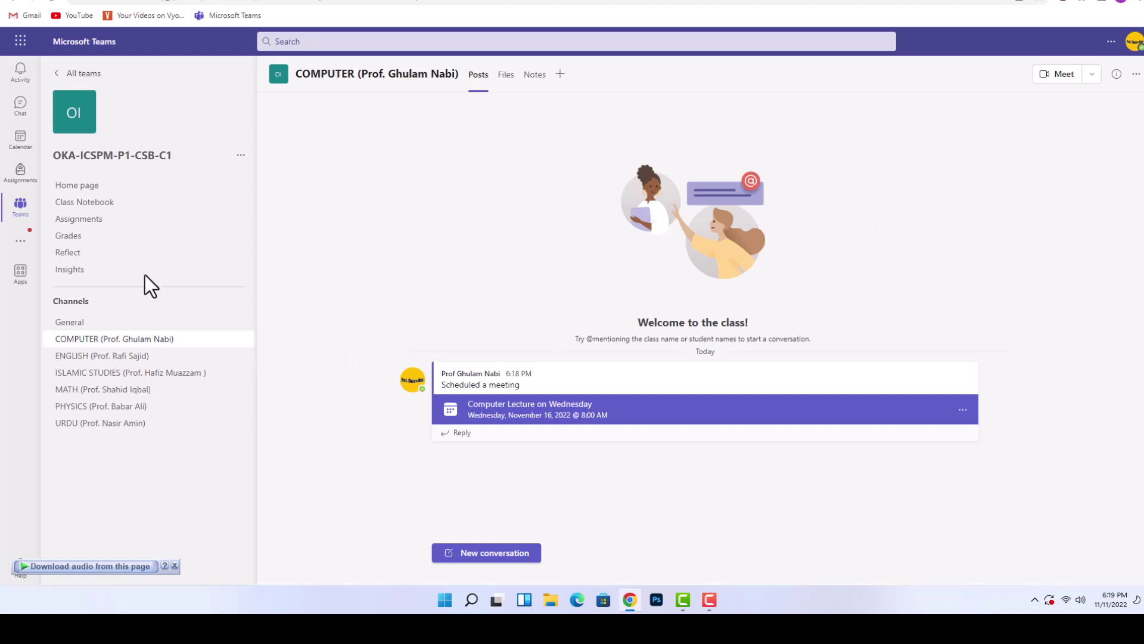
Look at the meeting choices in the COMPUTER channel of the OKA-ICSPM-P1-CSB-B1 team and return to the teams overview.
{"action": "left_click", "coordinate": [16, 211]}
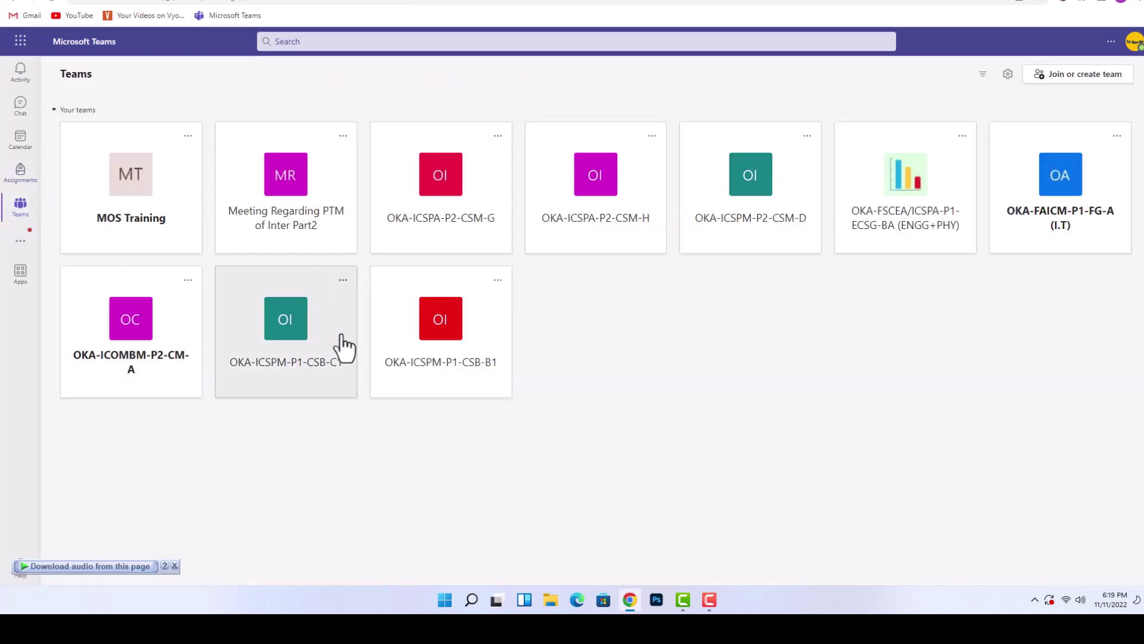
{"action": "left_click", "coordinate": [471, 361]}
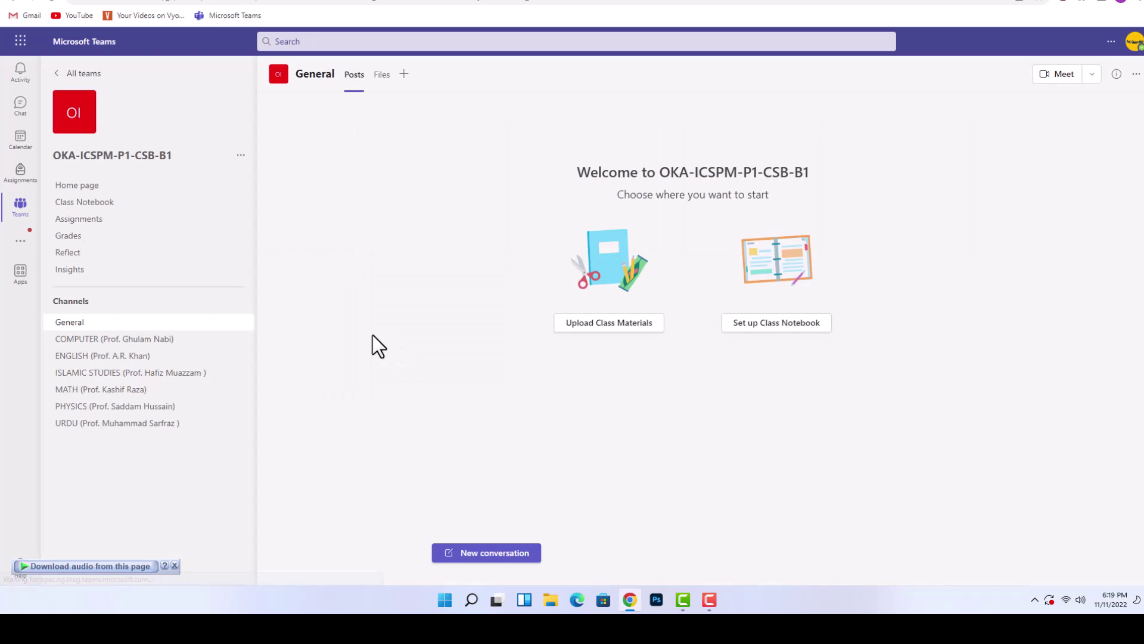
{"action": "left_click", "coordinate": [126, 340]}
{"action": "left_click", "coordinate": [1093, 75]}
{"action": "left_click", "coordinate": [16, 211]}
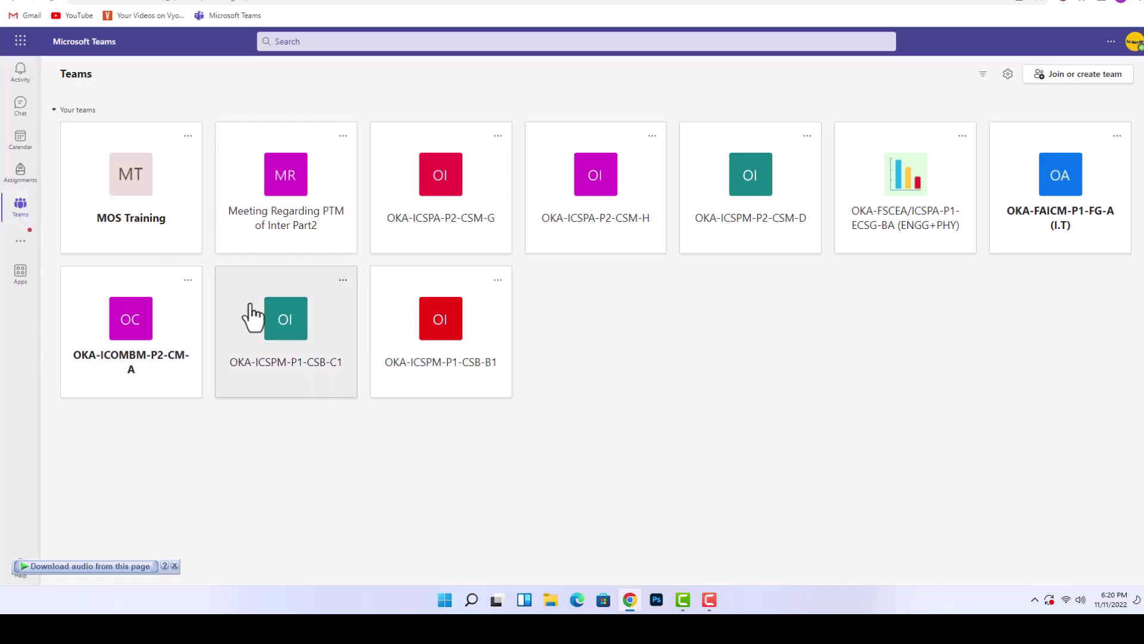
Open the meeting options of "Computer Lecture on Wednesday" from the COMPUTER channel of the OKA-ICSPM-P1-CSB-C1 team.
{"action": "left_click", "coordinate": [266, 320]}
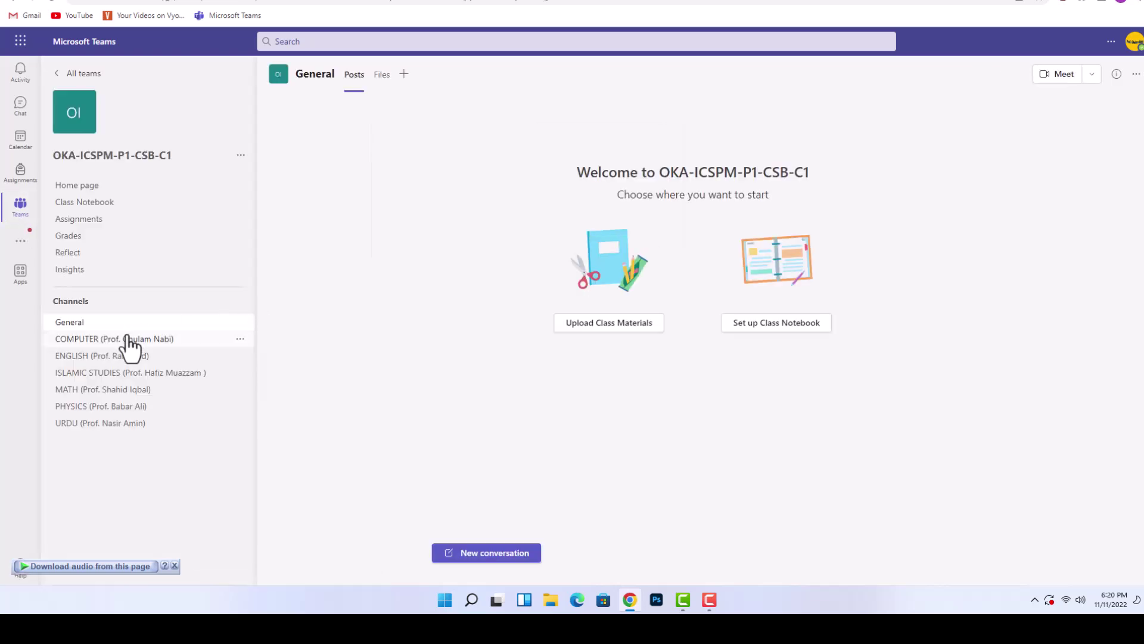
{"action": "left_click", "coordinate": [127, 341]}
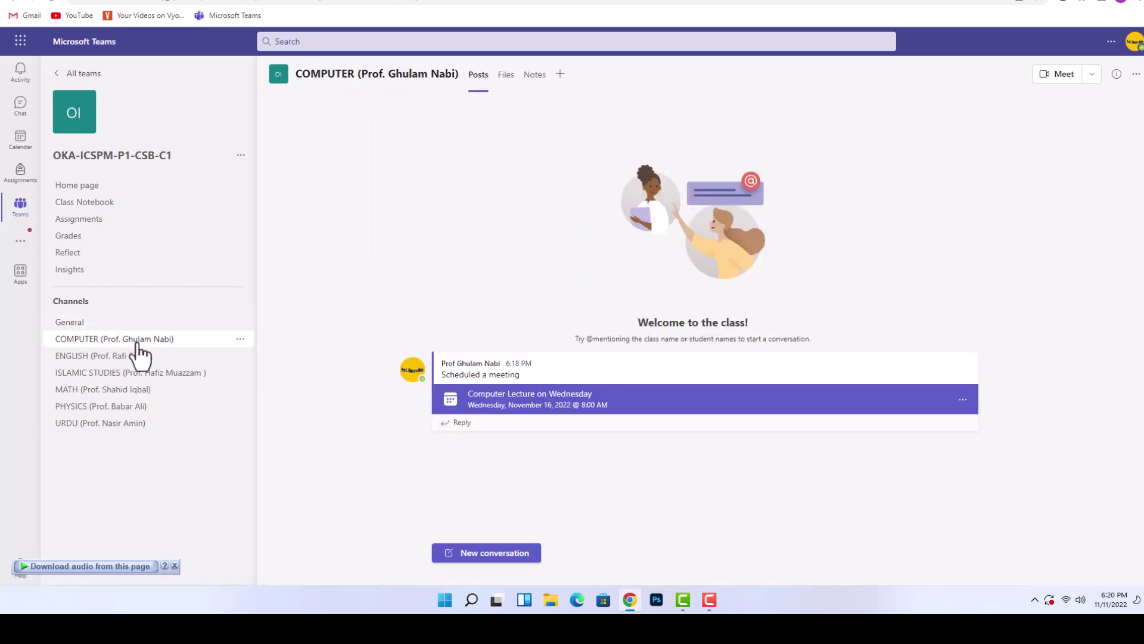
{"action": "left_click", "coordinate": [656, 418]}
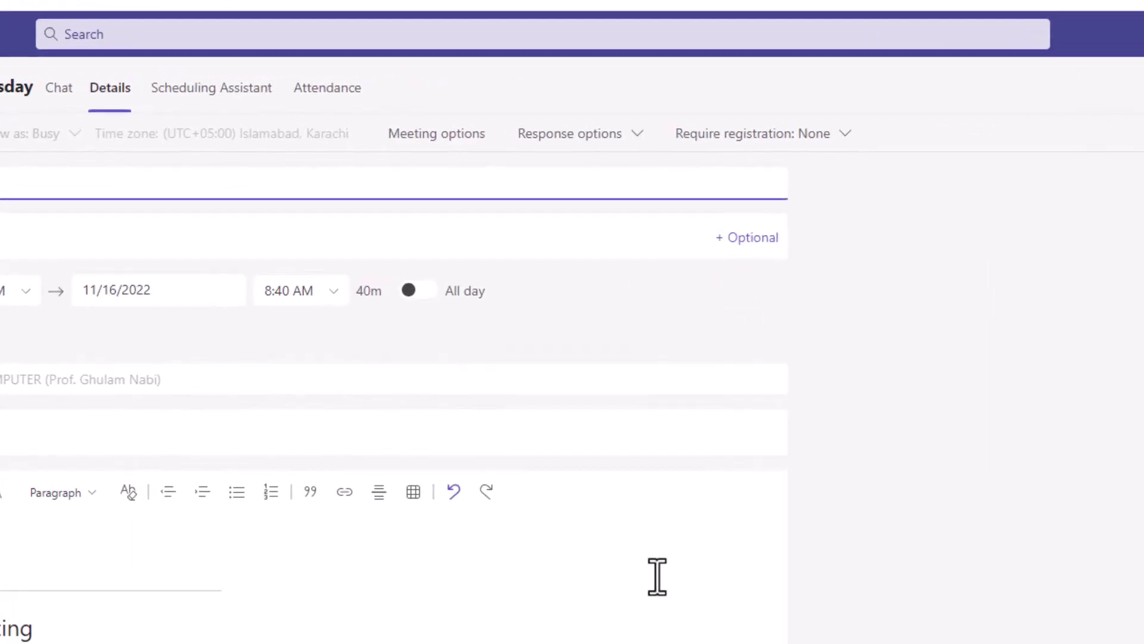
{"action": "left_click", "coordinate": [449, 143]}
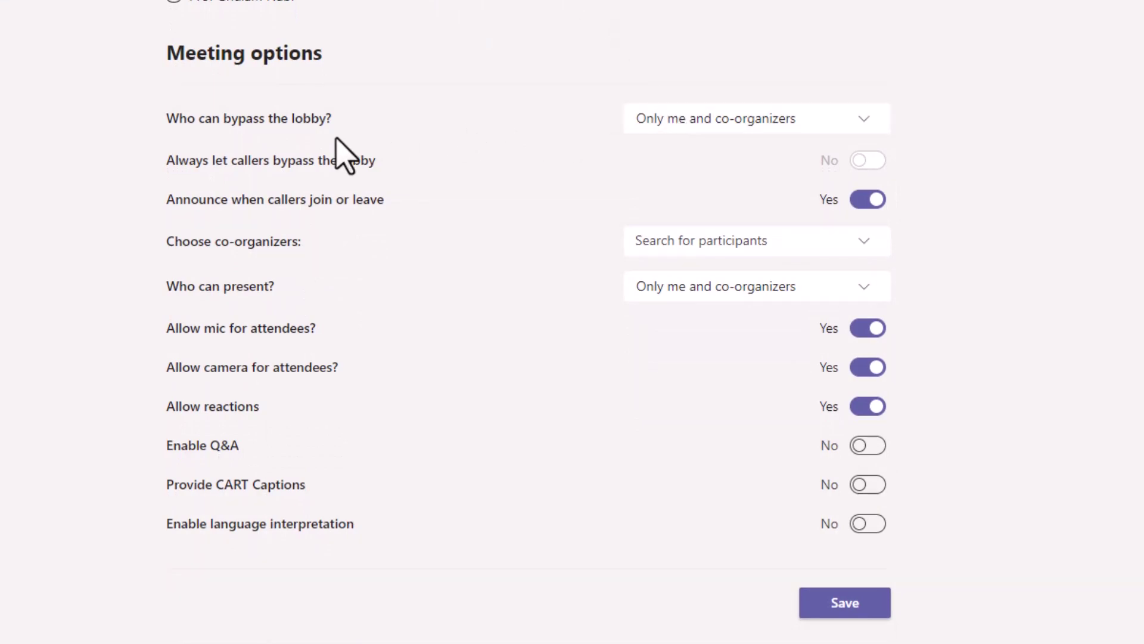
Save the meeting options with lobby bypass set to People in my organization and the attendees' mic disallowed, and close the meeting.
{"action": "left_click", "coordinate": [691, 124]}
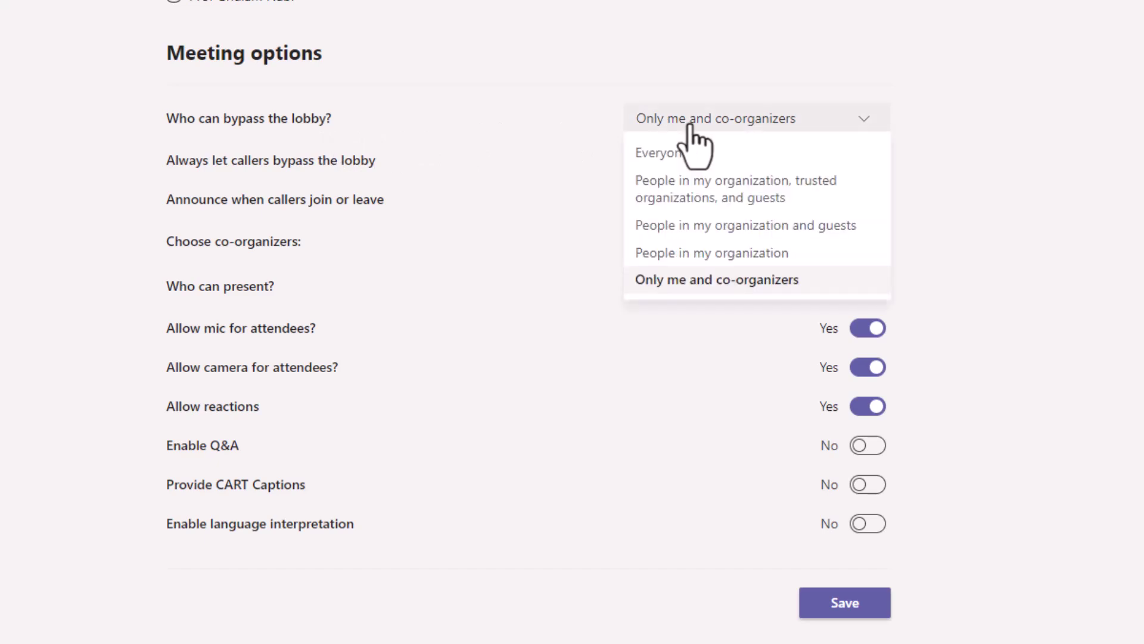
{"action": "left_click", "coordinate": [689, 253]}
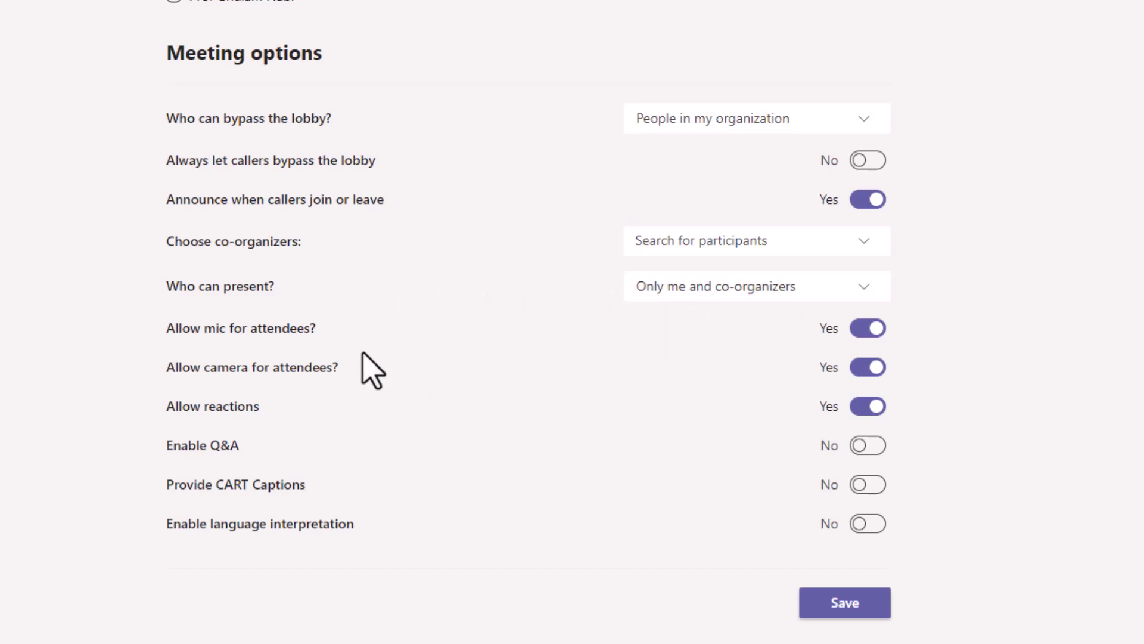
{"action": "left_click", "coordinate": [861, 327]}
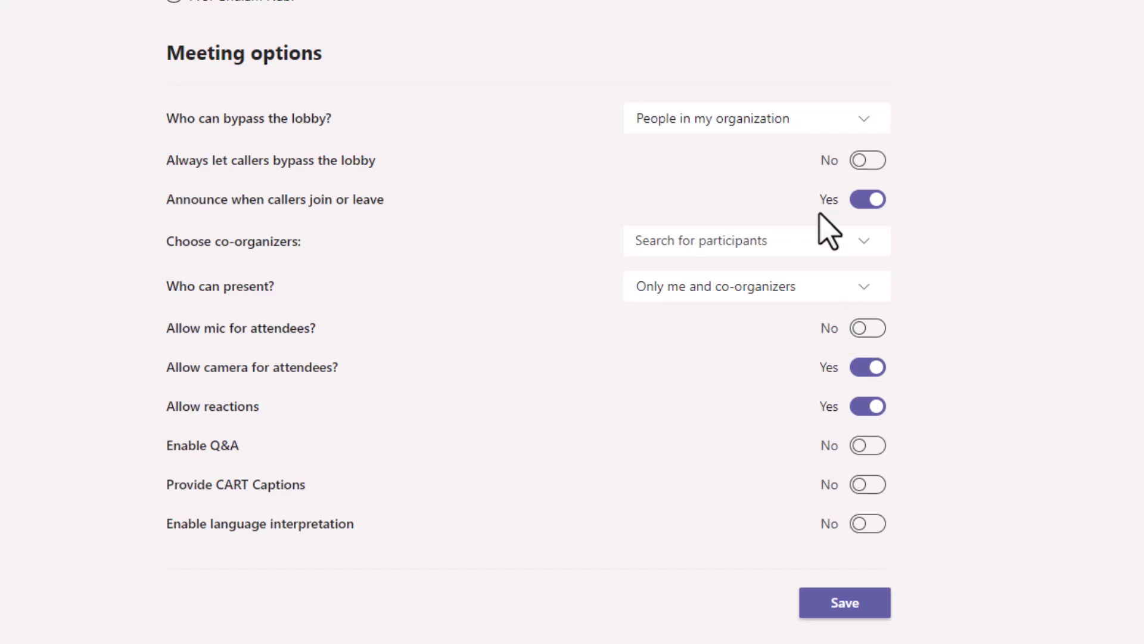
{"action": "left_click", "coordinate": [841, 605]}
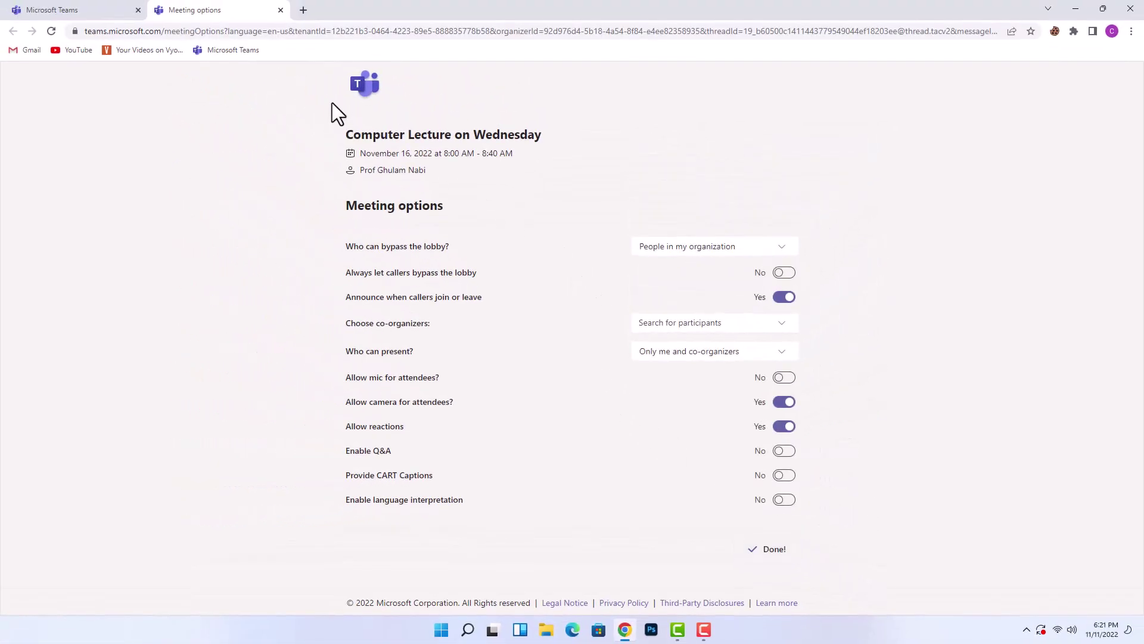
{"action": "left_click", "coordinate": [282, 13]}
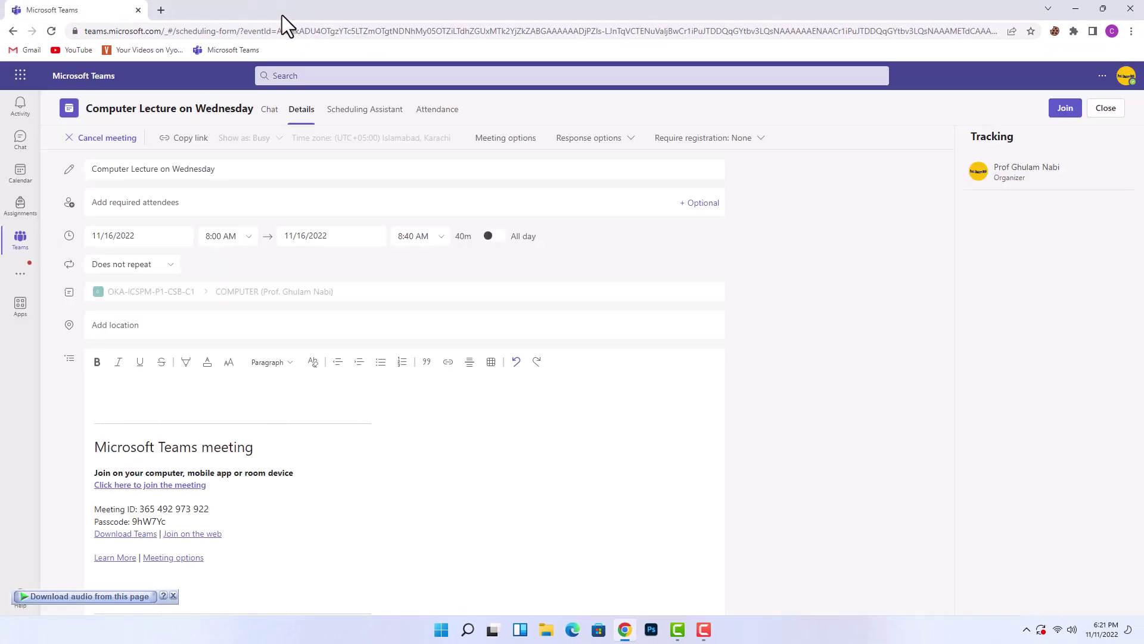
{"action": "left_click", "coordinate": [1107, 110]}
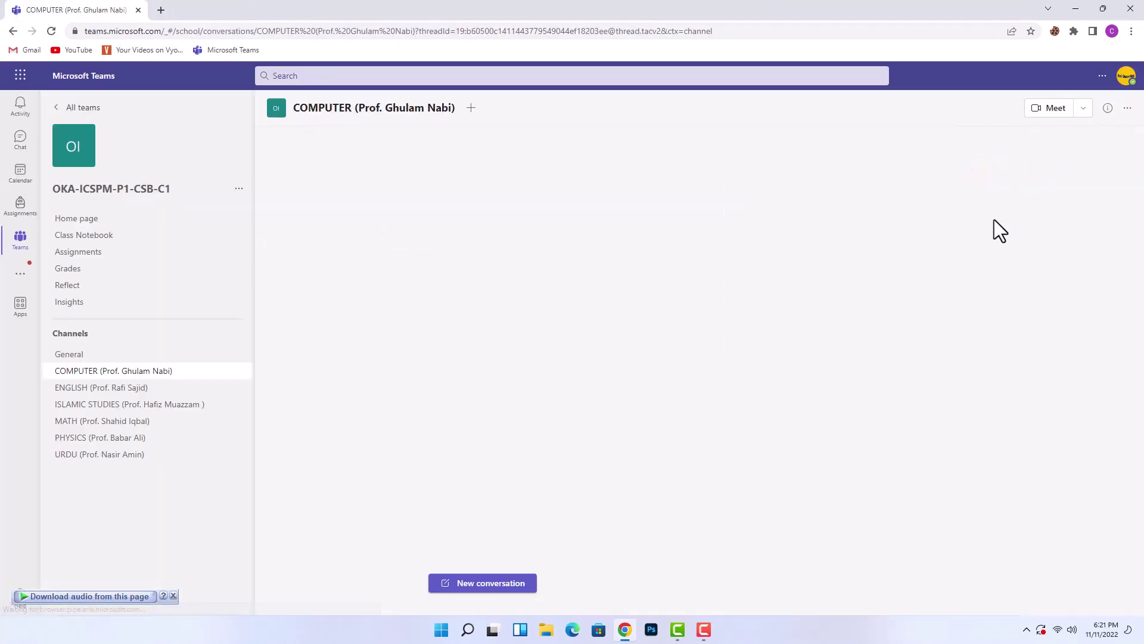